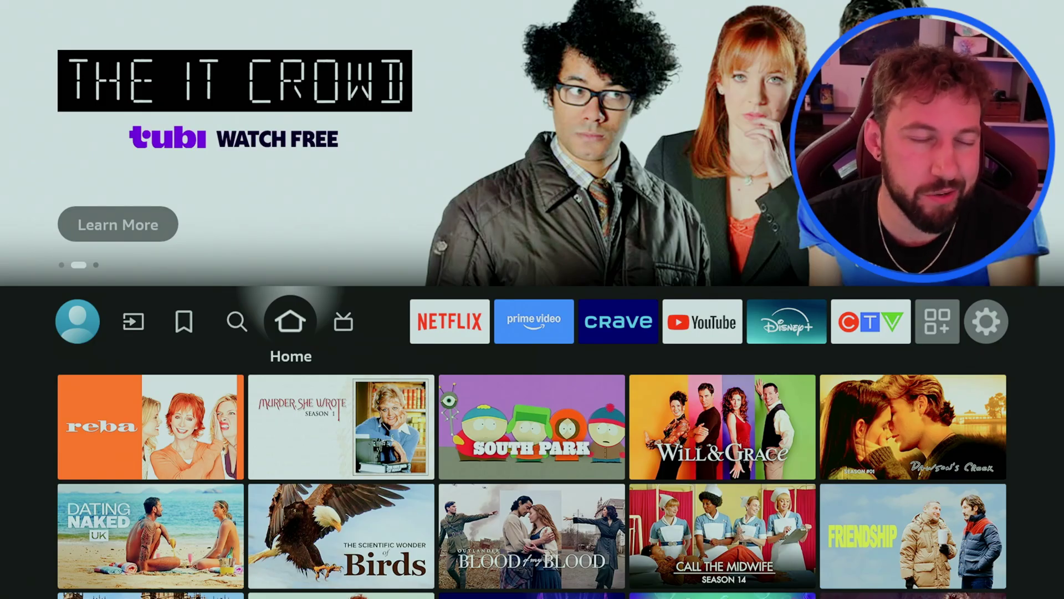
# Open the My Fire TV section of the device settings from the home screen.
pyautogui.press('Right')
pyautogui.press('Right')
pyautogui.press('Right')
pyautogui.press('Right')
pyautogui.press('Right')
pyautogui.press('Right')
pyautogui.press('Right')
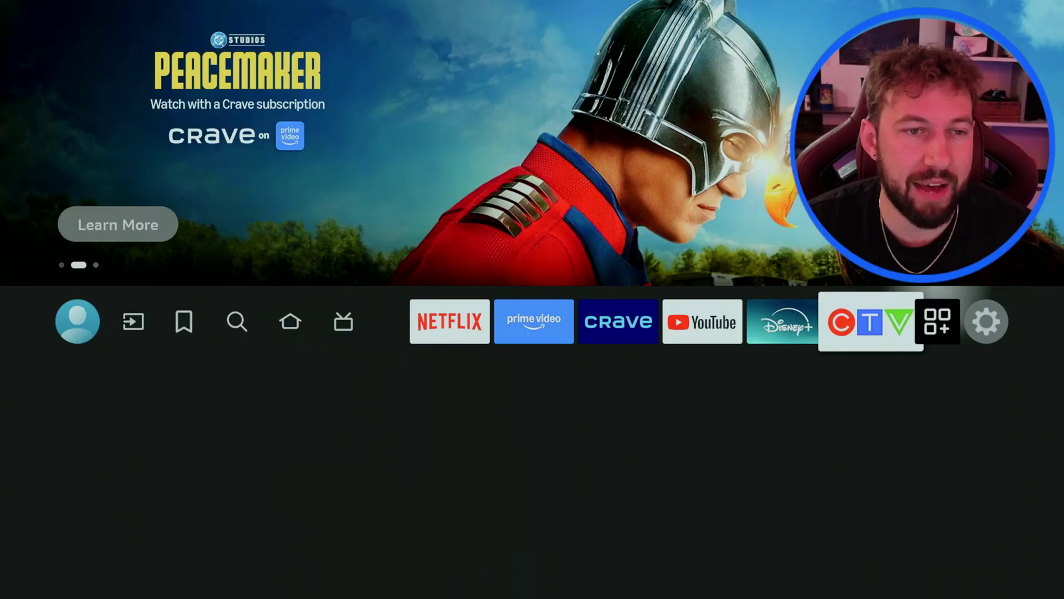
pyautogui.press('Right')
pyautogui.press('Right')
pyautogui.press('Down')
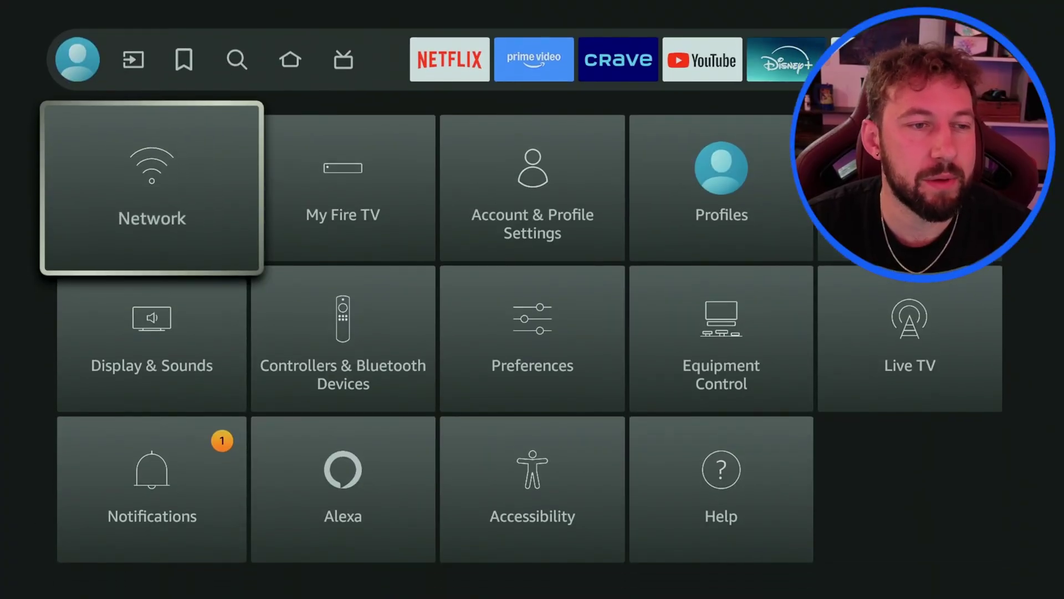
pyautogui.press('Right')
pyautogui.press('Return')
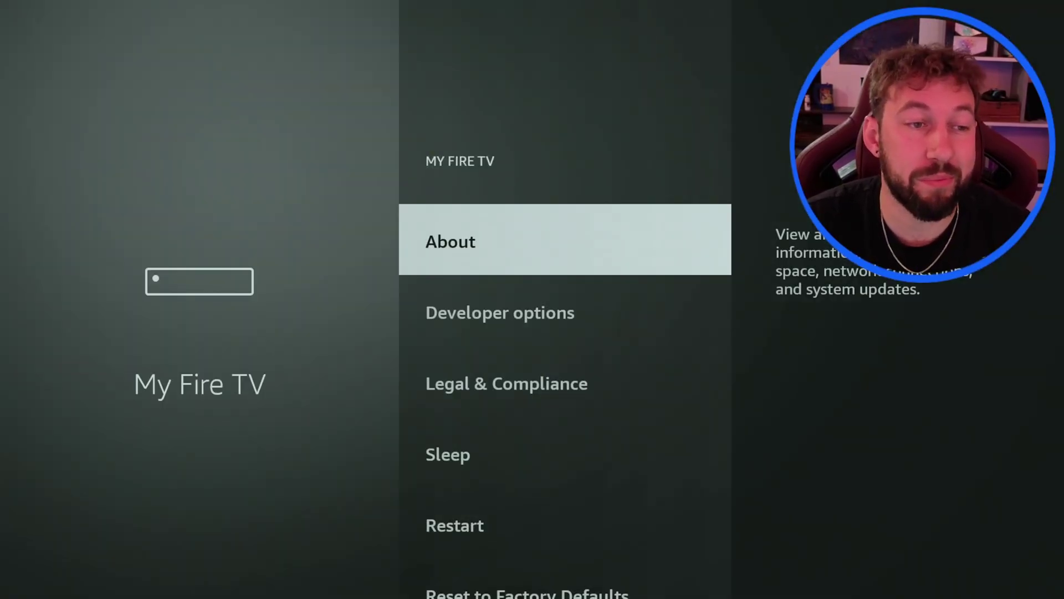
# View the device information in the About section and return to the My Fire TV list.
pyautogui.press('Down')
pyautogui.press('Down')
pyautogui.press('Up')
pyautogui.press('Up')
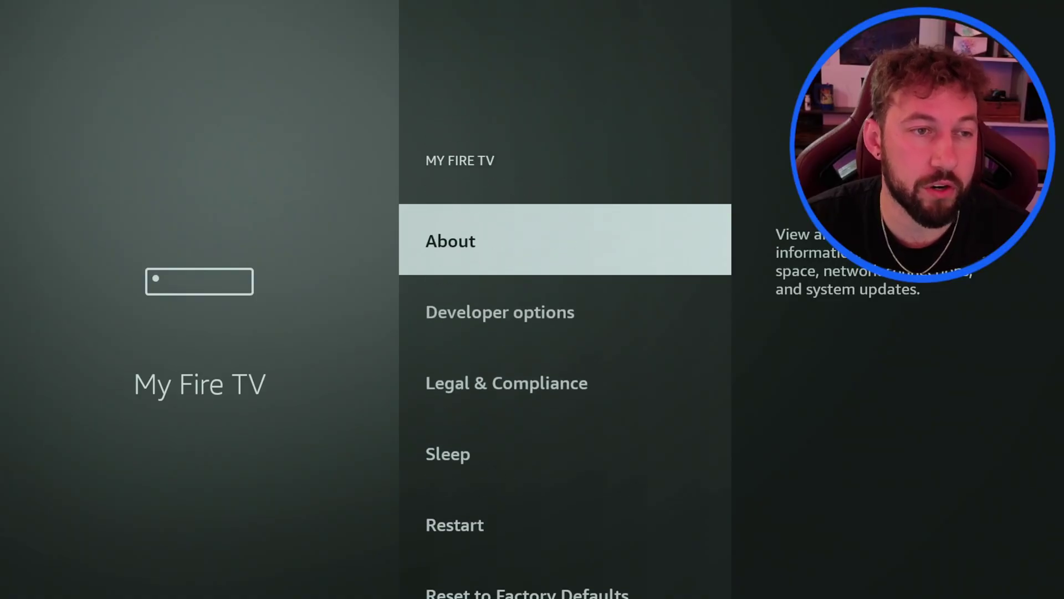
pyautogui.press('Return')
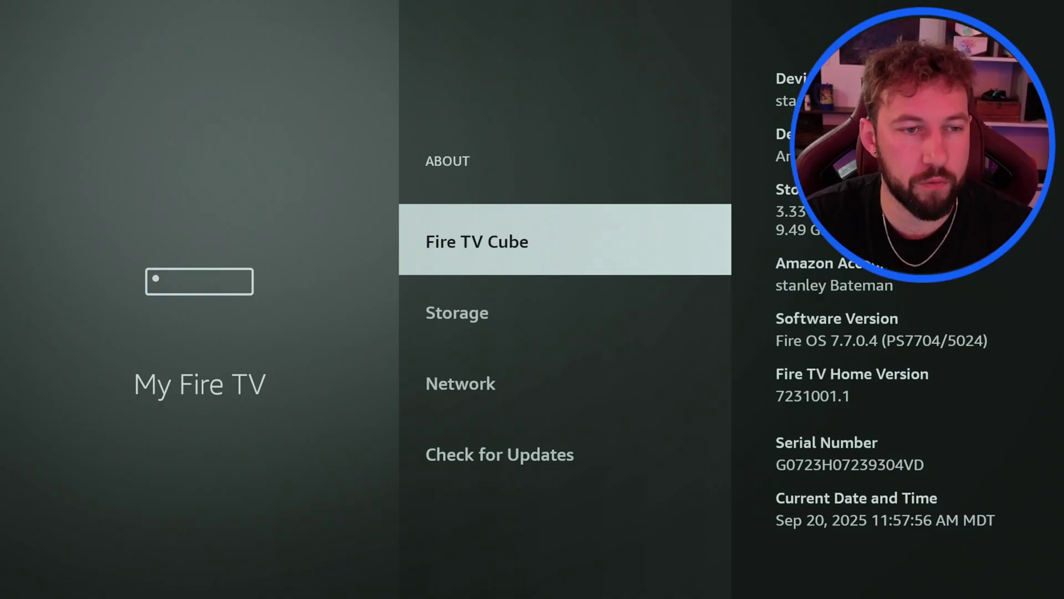
pyautogui.press('Escape')
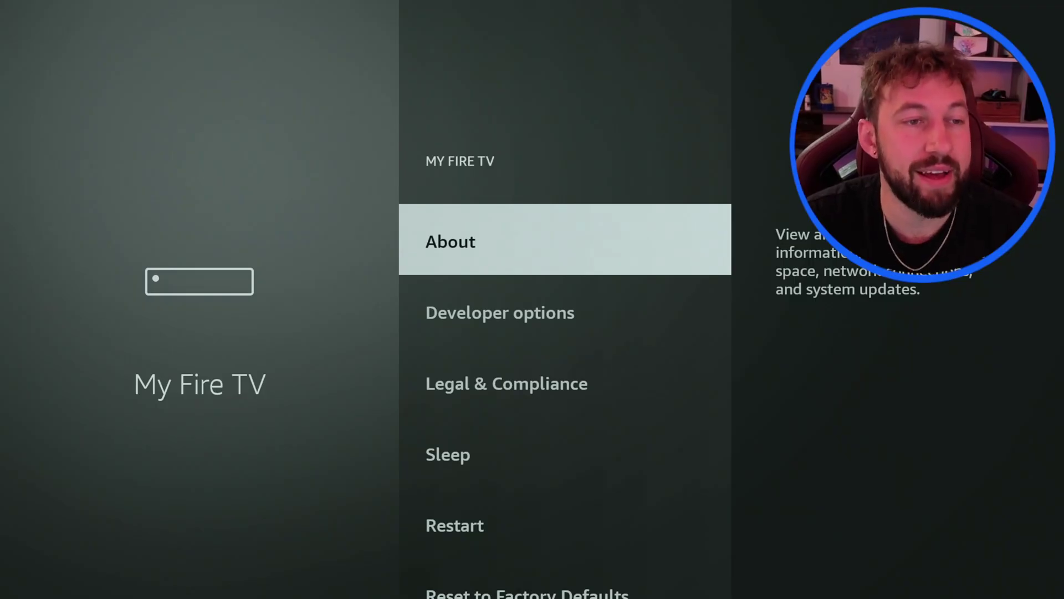
# Activate the Fire TV Cube entry under About repeatedly to unlock developer options, and return to the My Fire TV list.
pyautogui.press('Return')
pyautogui.press('Down')
pyautogui.press('Down')
pyautogui.press('Down')
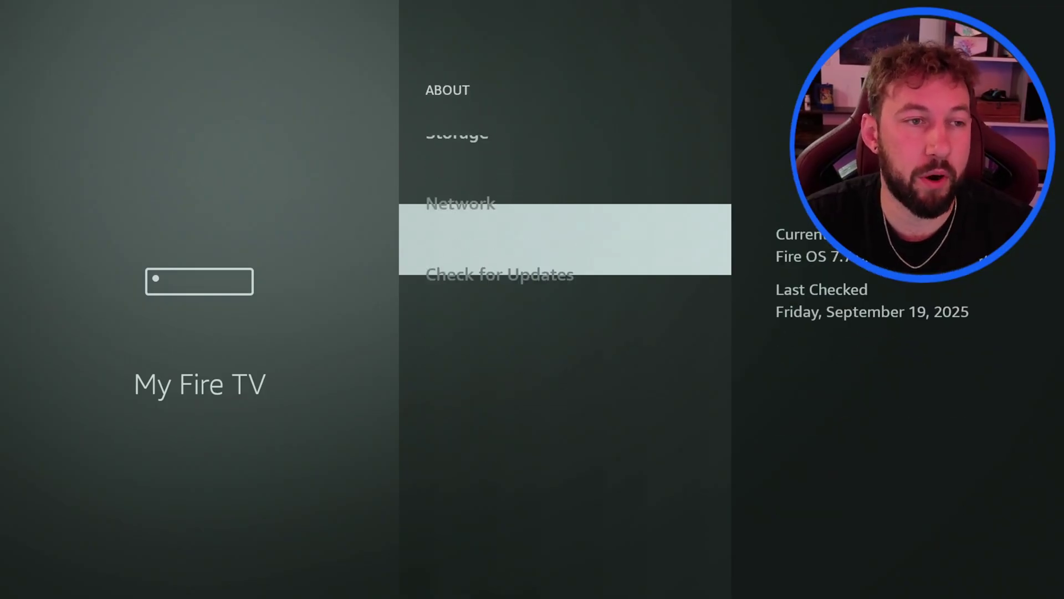
pyautogui.press('Up')
pyautogui.press('Up')
pyautogui.press('Up')
pyautogui.press('Return')
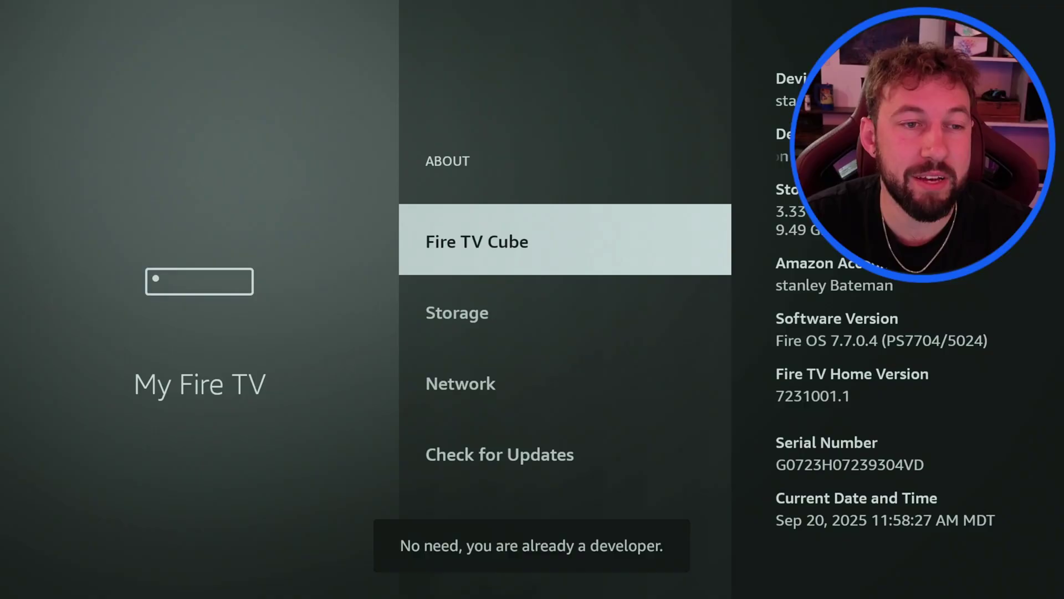
pyautogui.press('Return')
pyautogui.press('Return')
pyautogui.press('Return')
pyautogui.press('Escape')
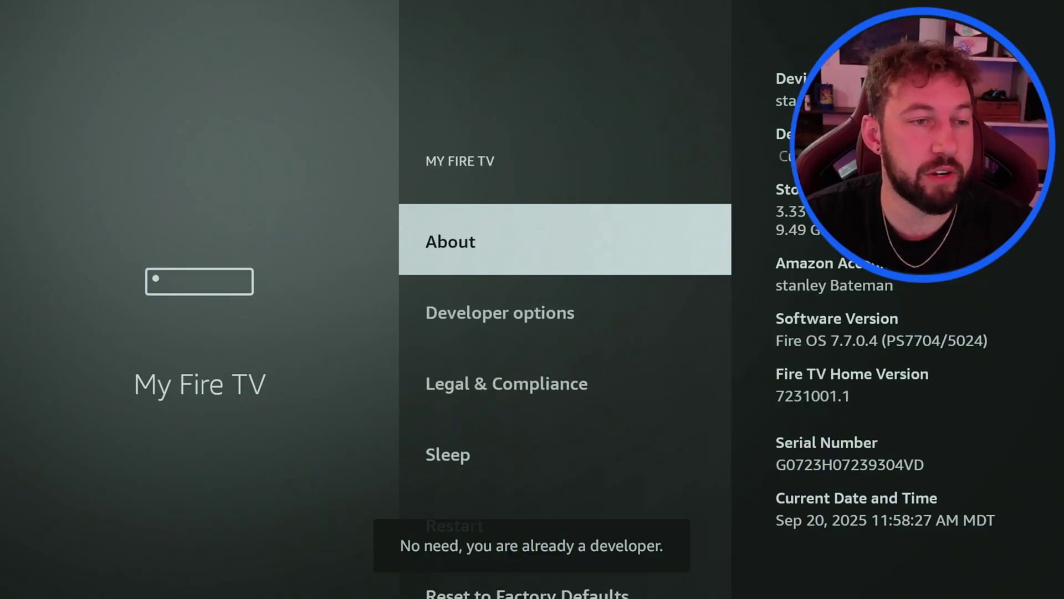
# Turn on ADB debugging in Developer options and return to the My Fire TV list.
pyautogui.press('Down')
pyautogui.press('Return')
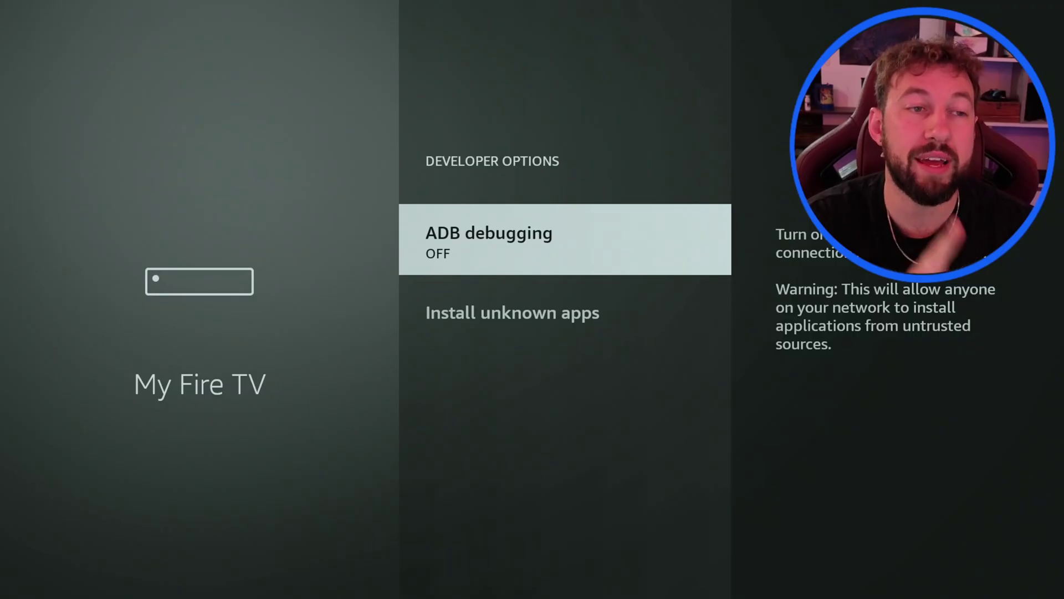
pyautogui.press('Return')
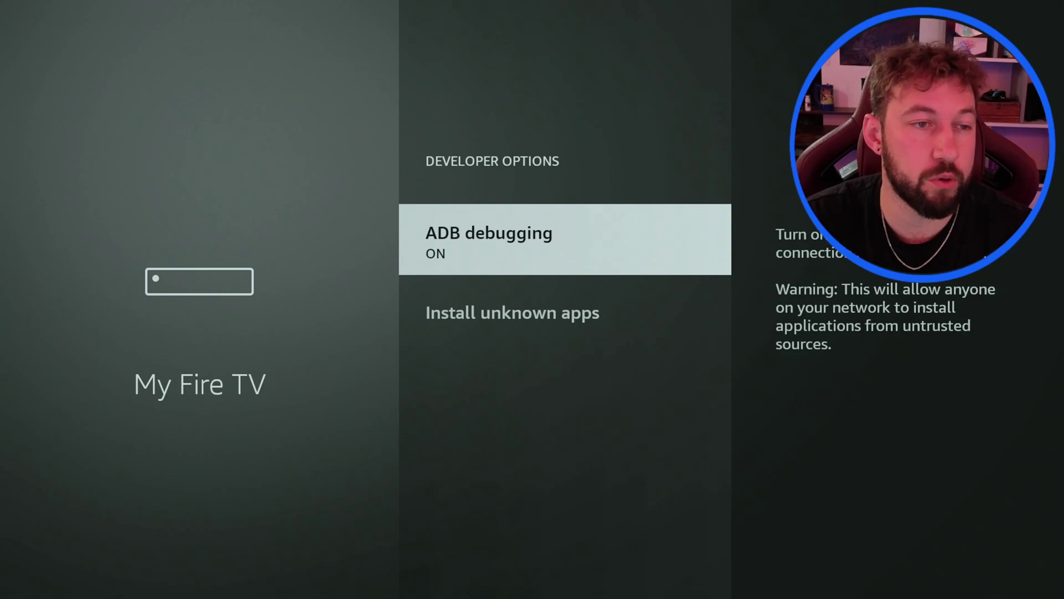
pyautogui.press('Escape')
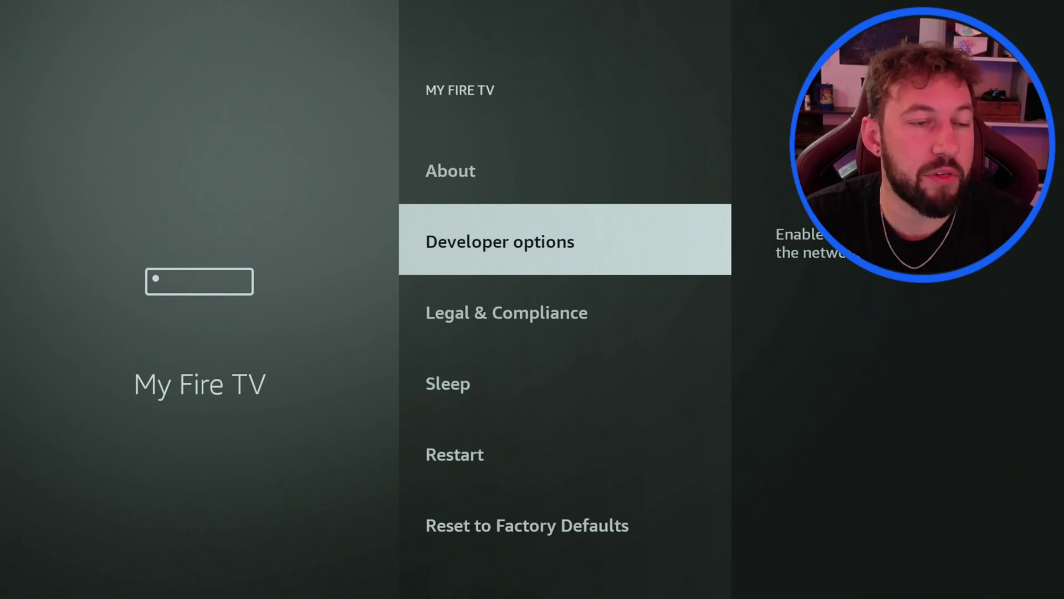
# Open the About section again and move to the Storage entry.
pyautogui.press('Up')
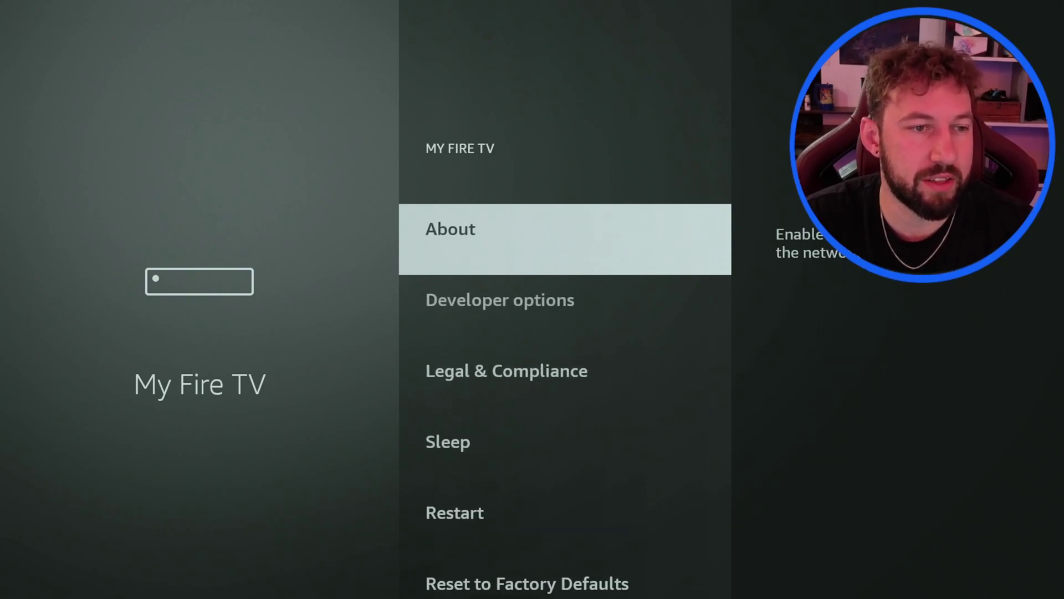
pyautogui.press('Return')
pyautogui.press('Down')
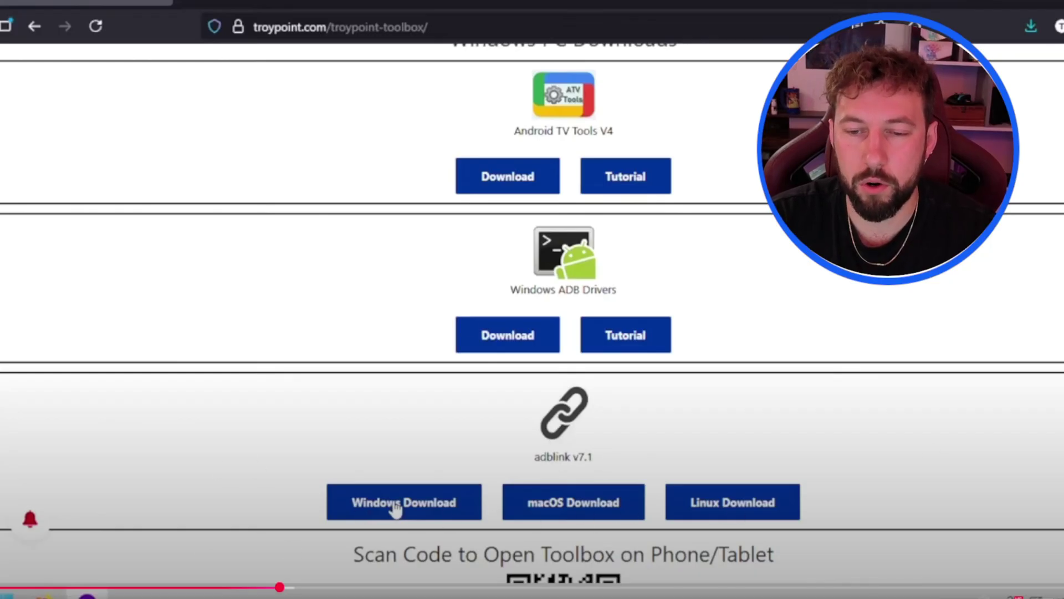
pyautogui.moveTo(285, 593); pyautogui.dragTo(317, 588)
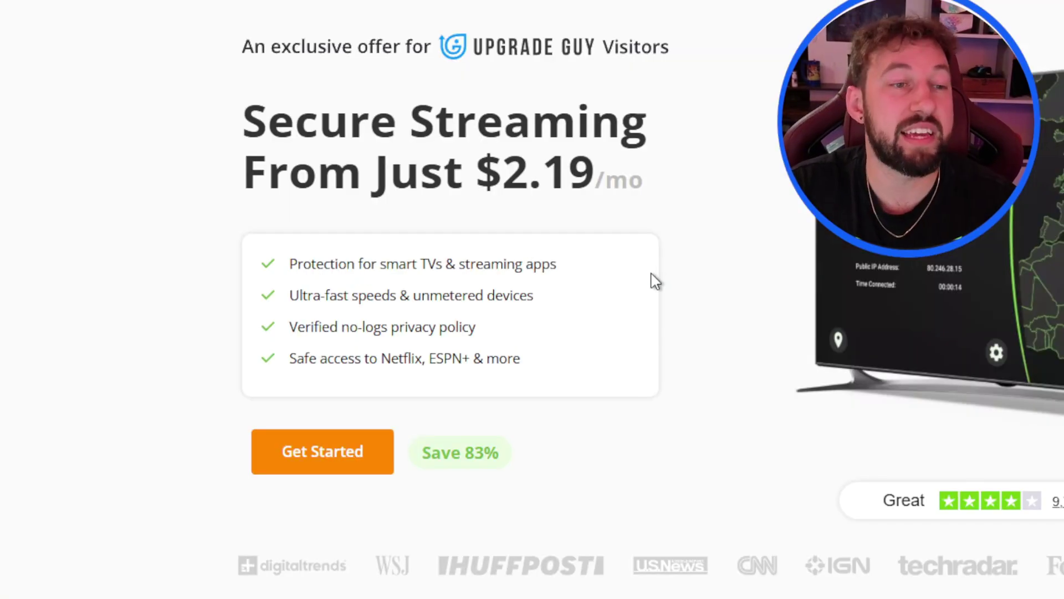
# Look over the VPN offer page down to the Essential VPN plans and their prices.
pyautogui.scroll(-3, 651, 271)
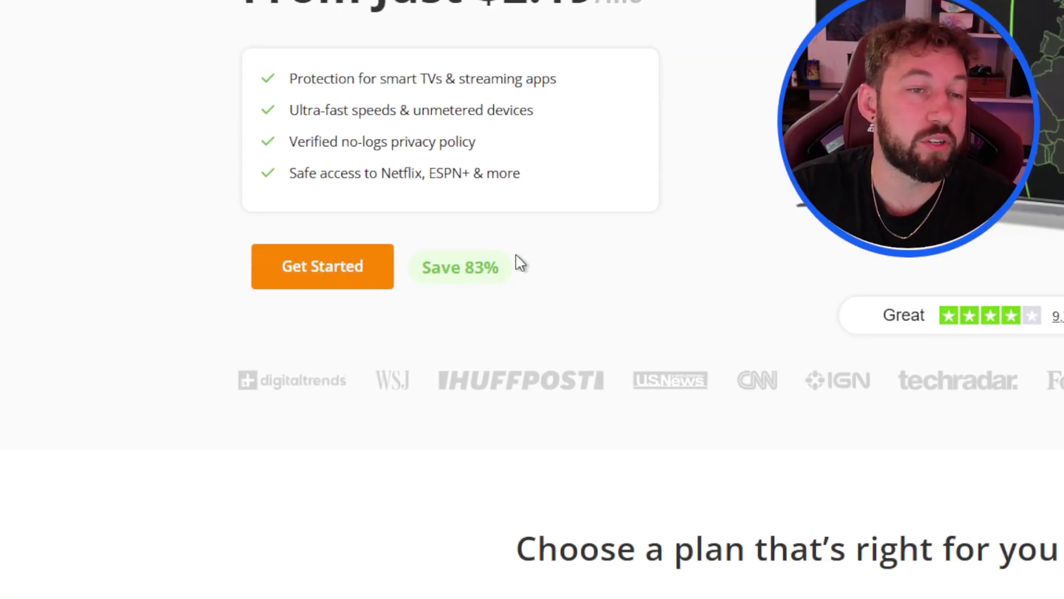
pyautogui.scroll(-9, 532, 266)
pyautogui.scroll(6, 615, 377)
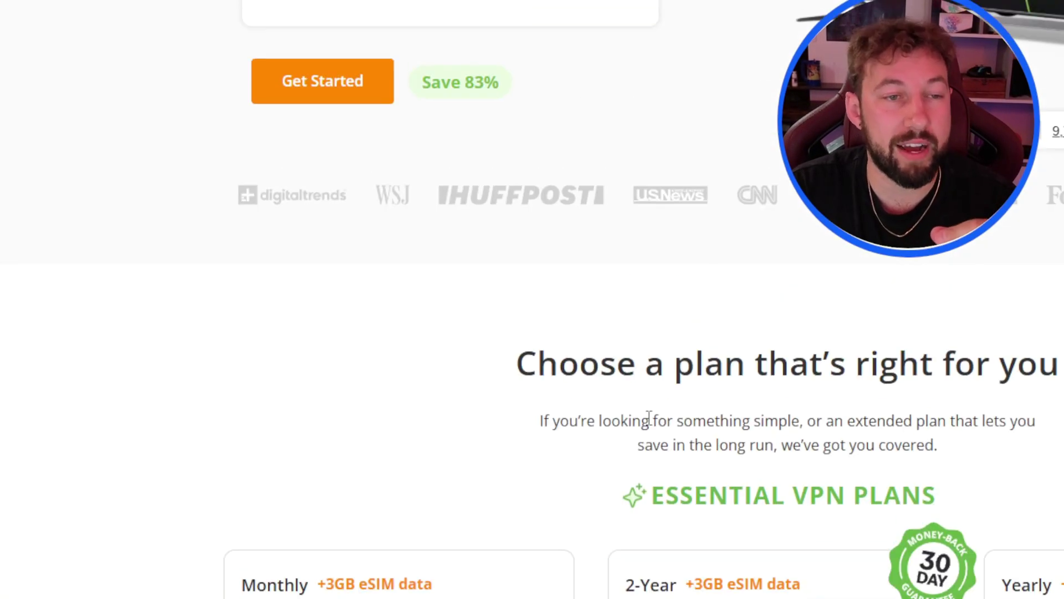
pyautogui.scroll(-3, 650, 417)
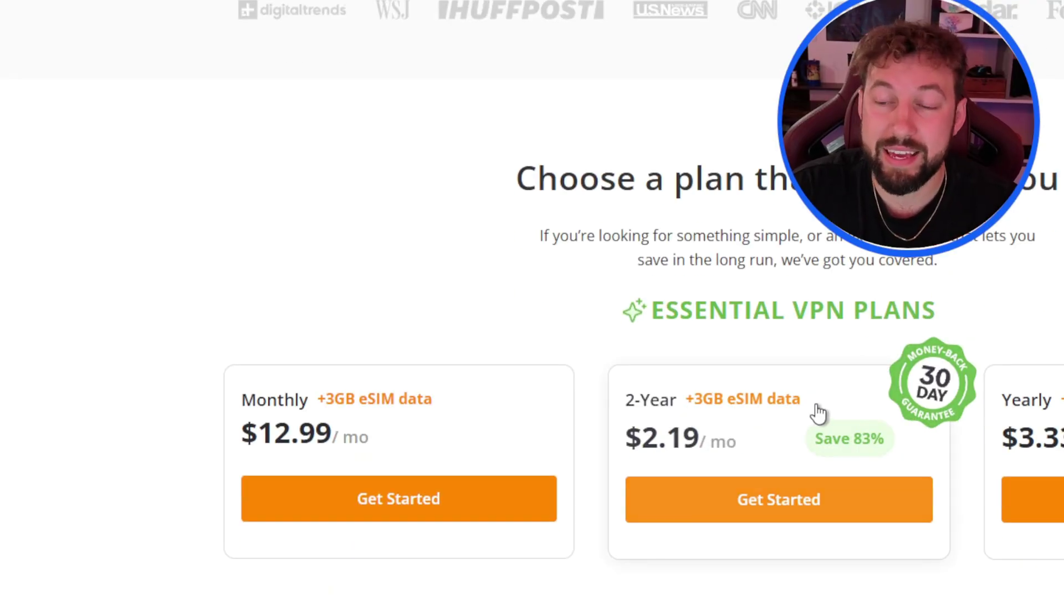